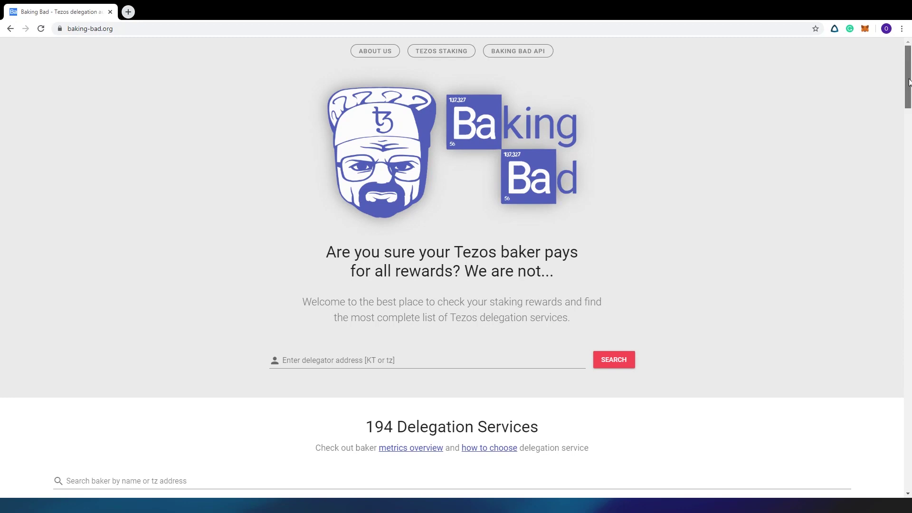
left_click_drag(908, 82, 908, 140)
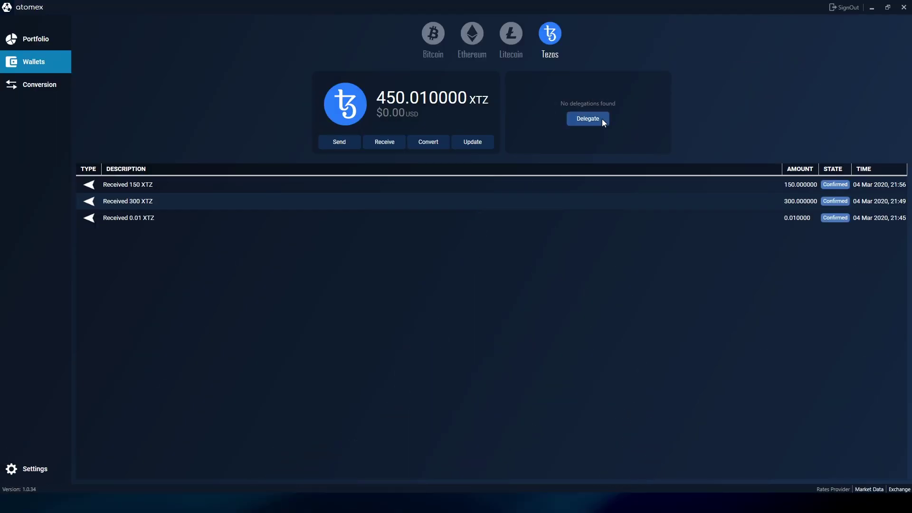
- Delegate the 150 XTZ address to the Tezgate bakery in Atomex and confirm it
left_click(602, 120)
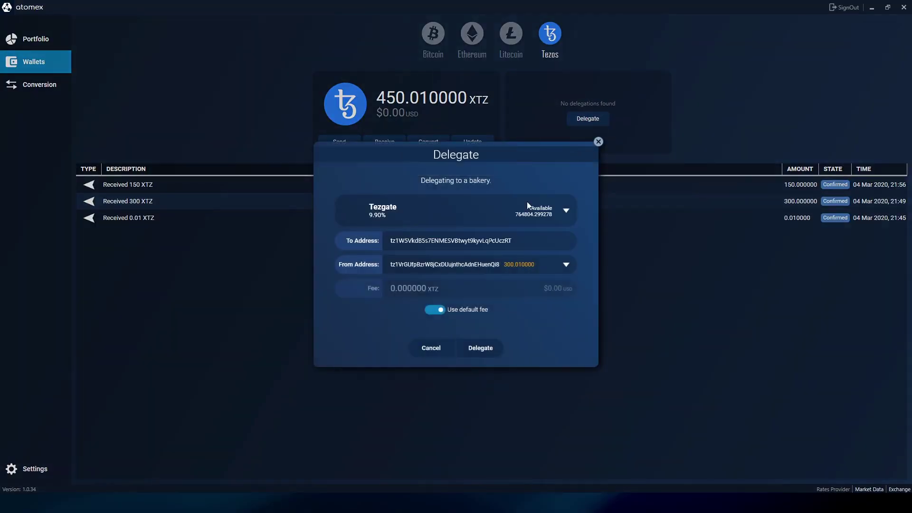
left_click(420, 217)
left_click(426, 212)
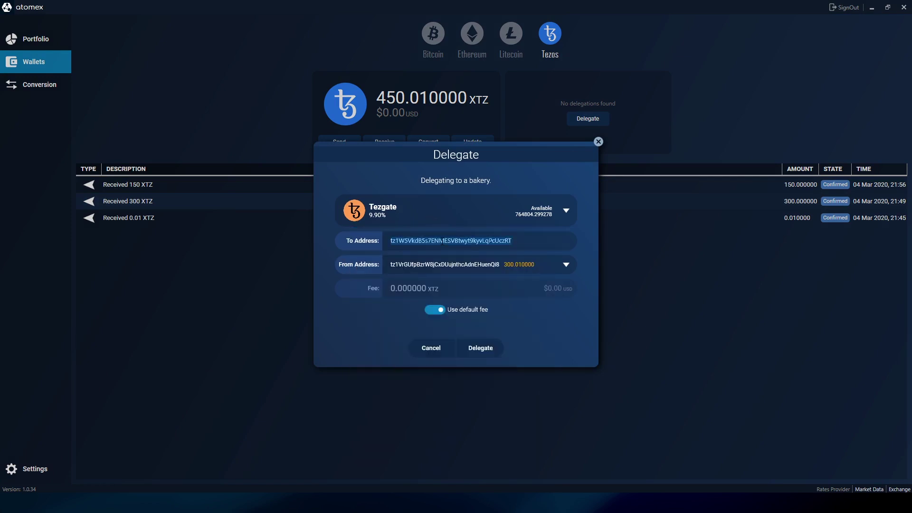
left_click(425, 299)
left_click(500, 346)
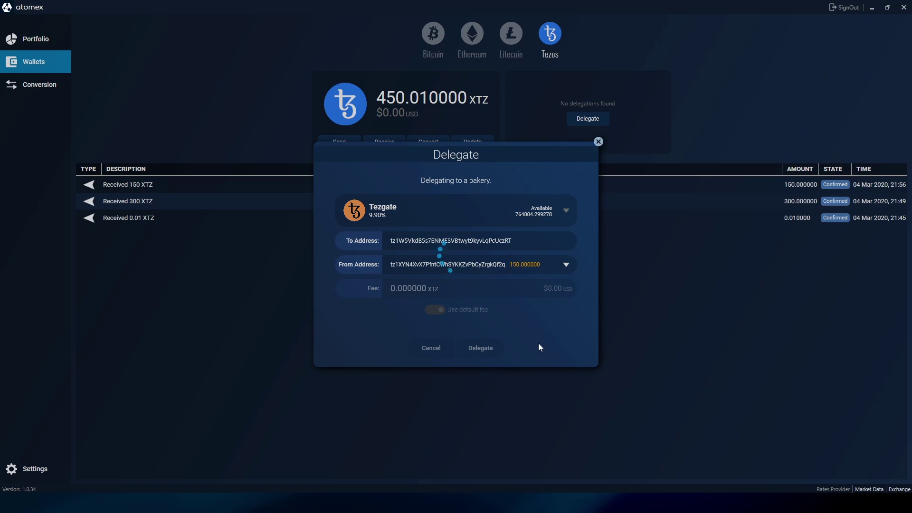
left_click(485, 296)
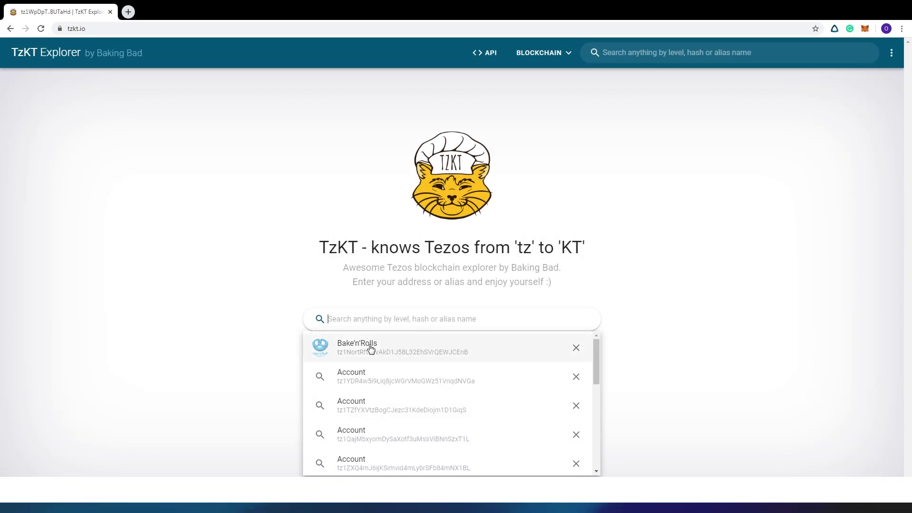
- Open Bake'n'Rolls' delegators list and sort it newest first
left_click(371, 347)
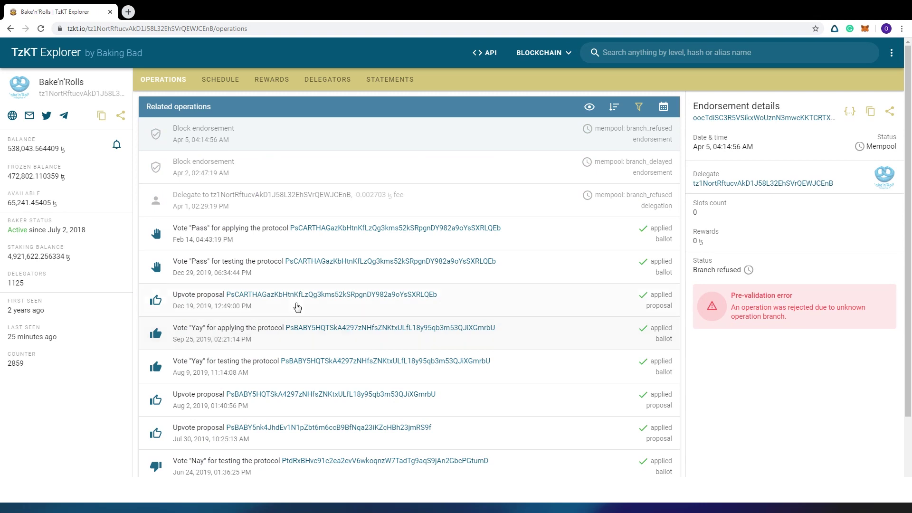
left_click(318, 81)
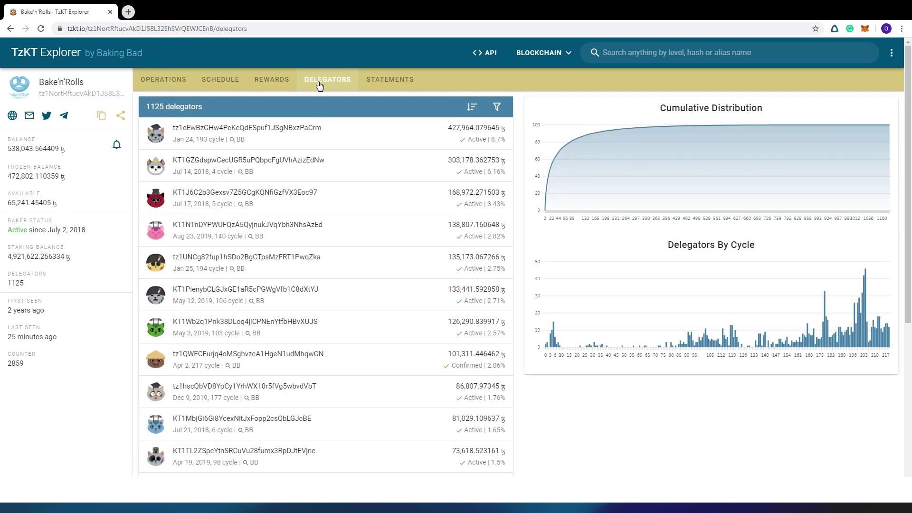
left_click(472, 107)
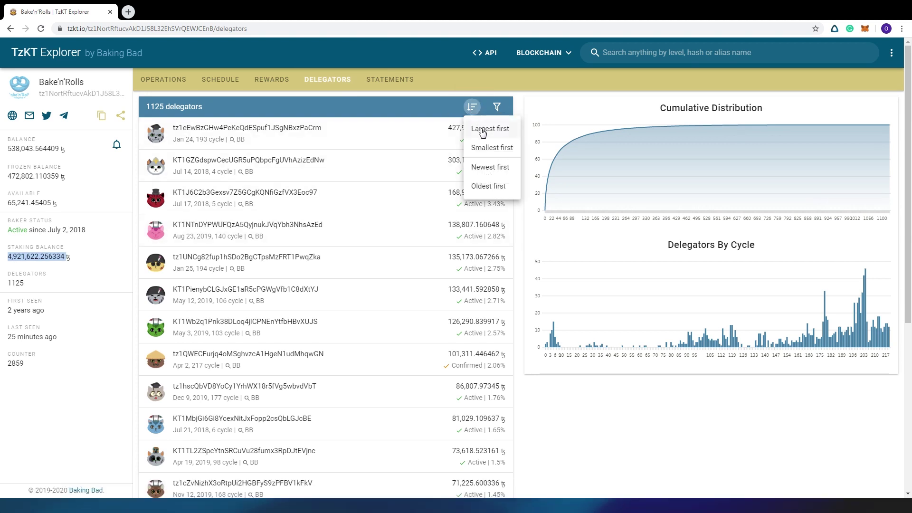
left_click(490, 167)
scroll(465, 227, "down", 5)
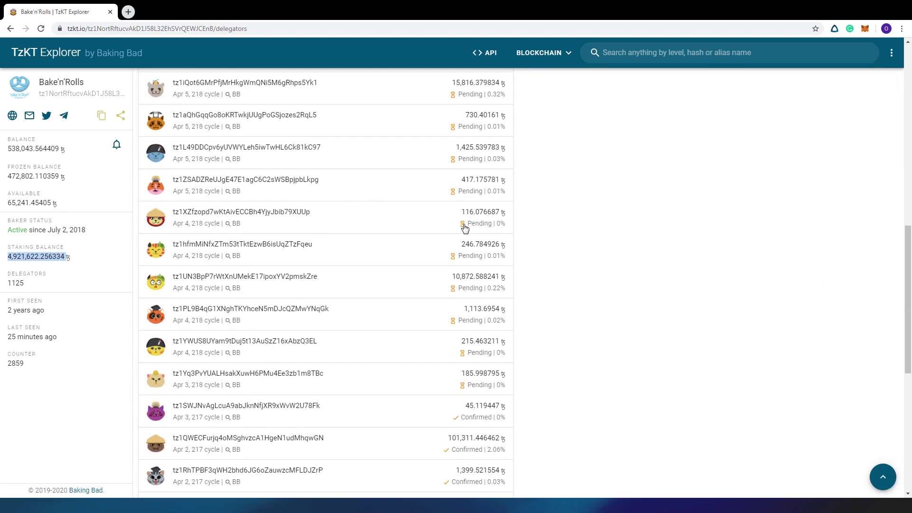
scroll(465, 227, "down", 5)
scroll(465, 227, "up", 10)
scroll(465, 227, "up", 3)
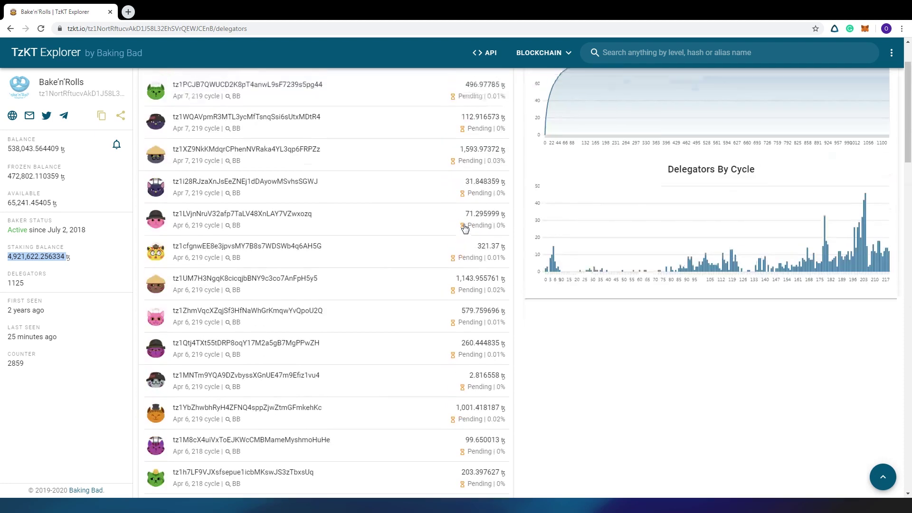
scroll(465, 227, "up", 3)
- Sort delegators by largest balance and open the top delegator's rewards on Baking Bad
left_click(471, 106)
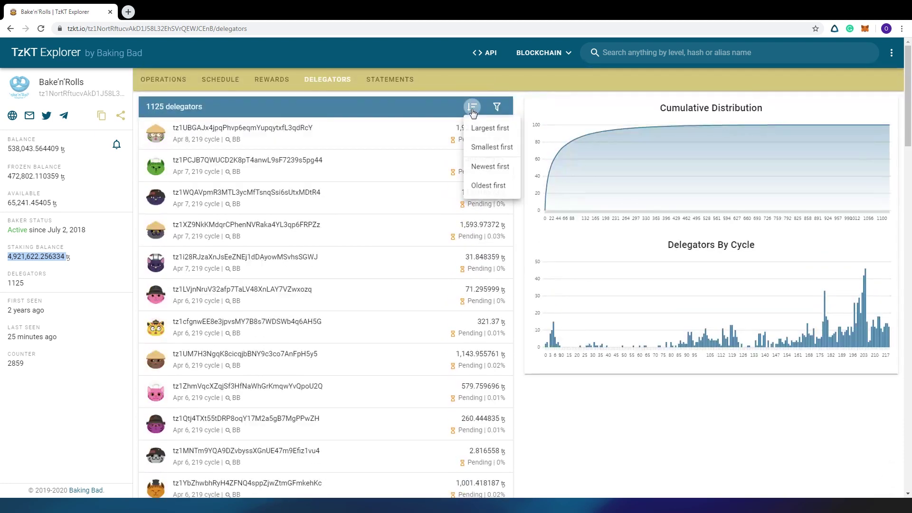
left_click(490, 129)
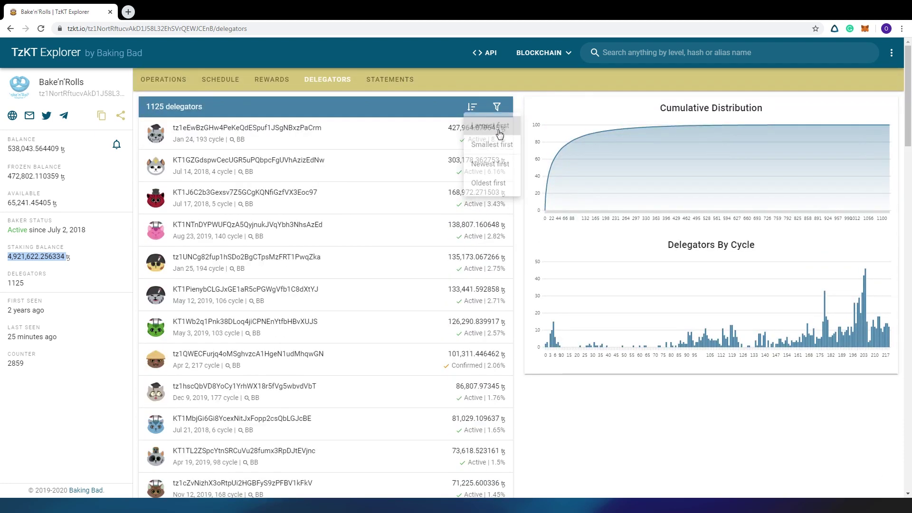
left_click(365, 137)
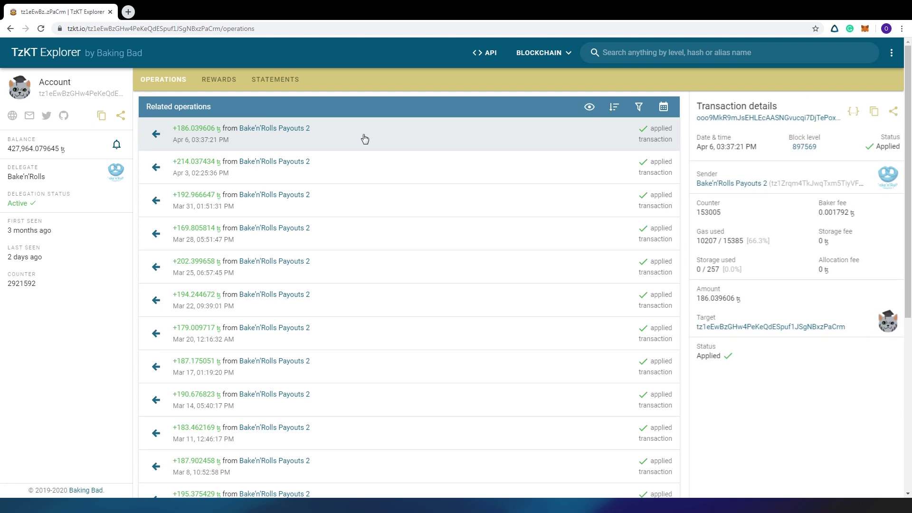
left_click(218, 80)
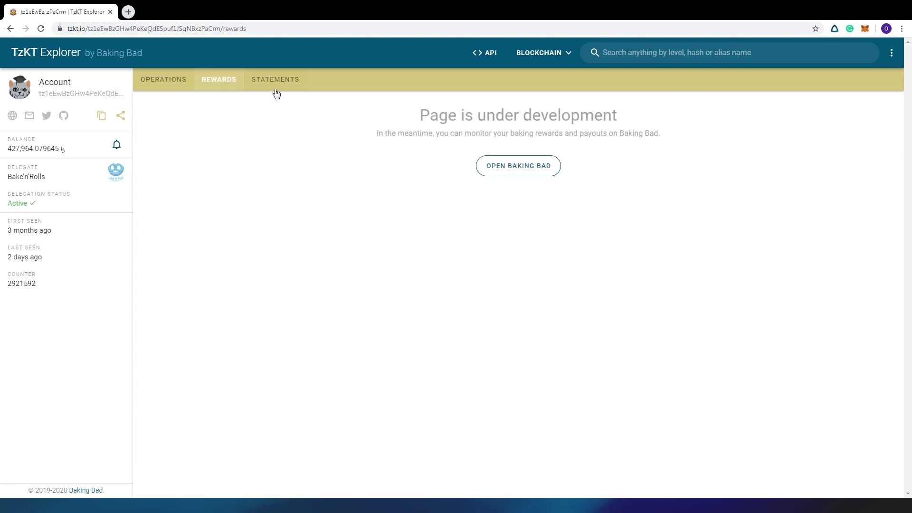
left_click(495, 163)
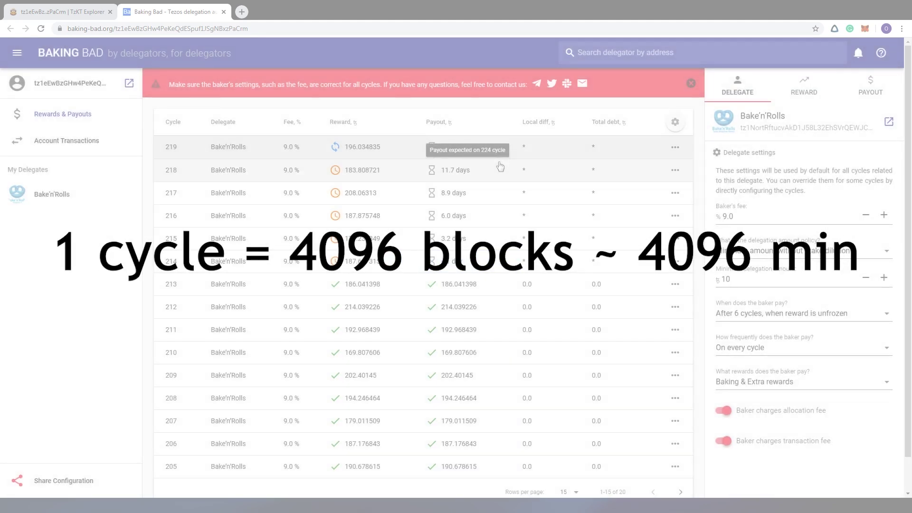
- Show future cycles in the rewards table, then review cycle 213's reward and payout details
left_click(677, 125)
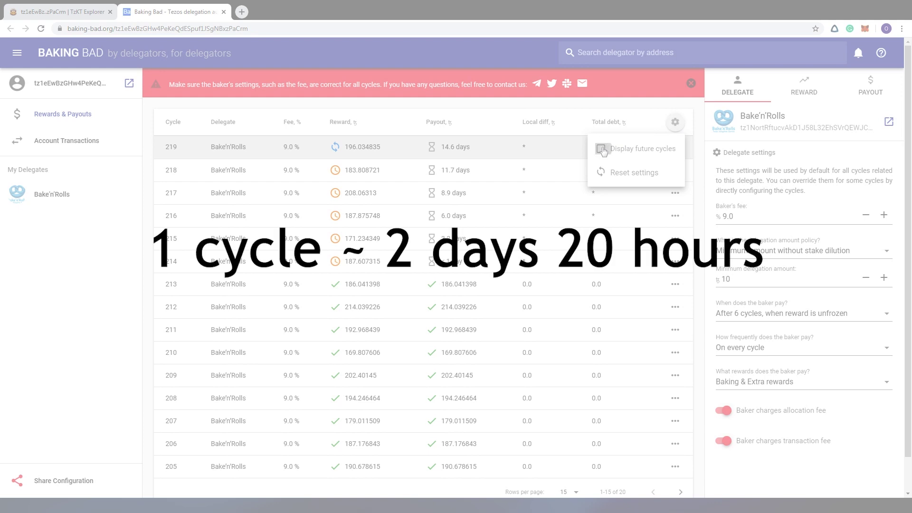
left_click(602, 151)
left_click(676, 124)
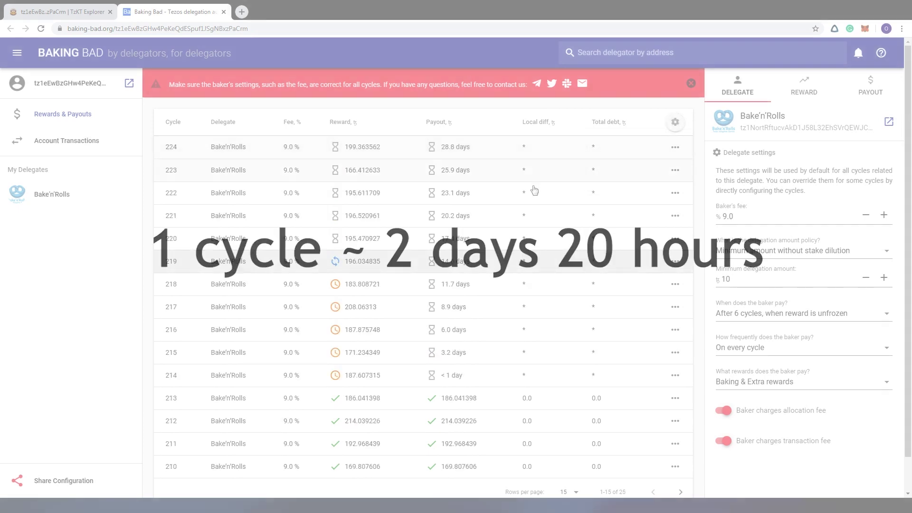
mouse_move(431, 284)
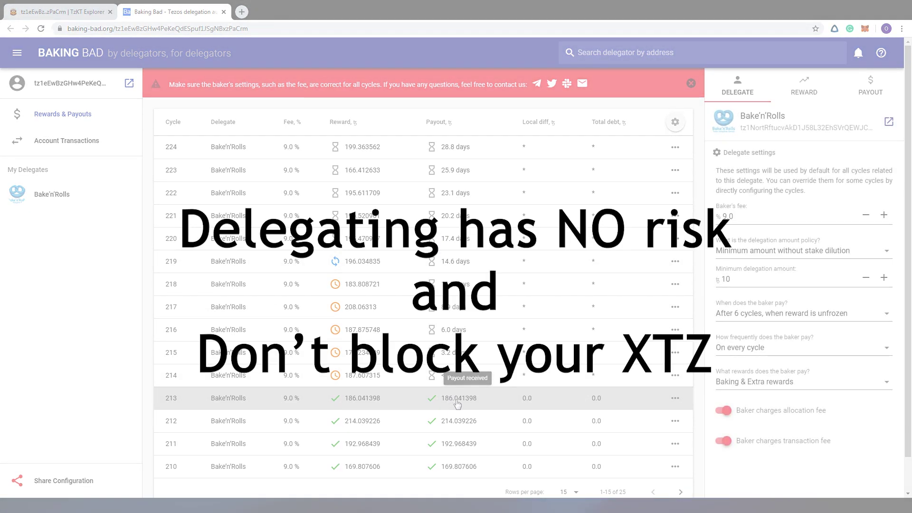
left_click(800, 89)
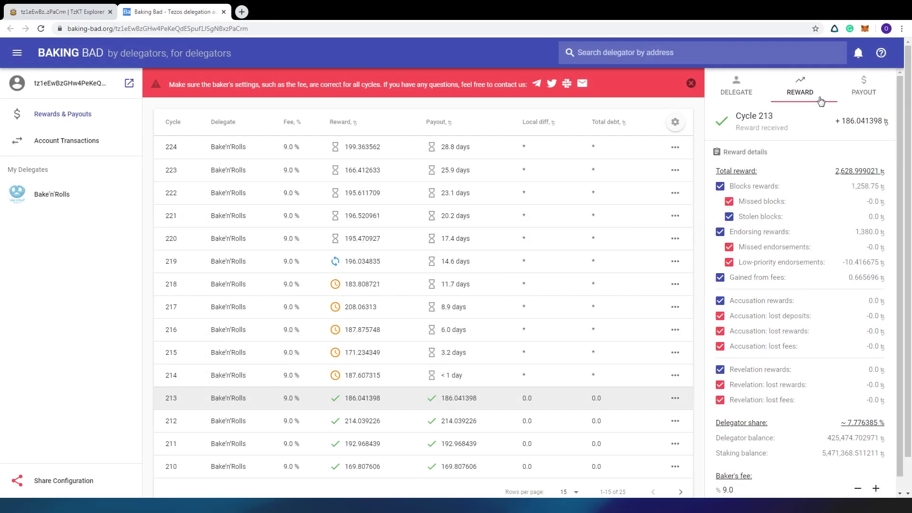
left_click(861, 95)
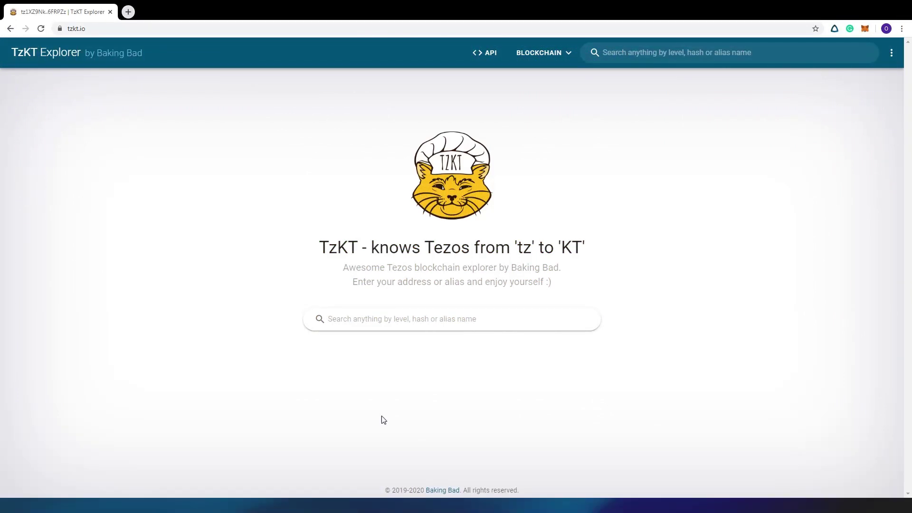
left_click(371, 317)
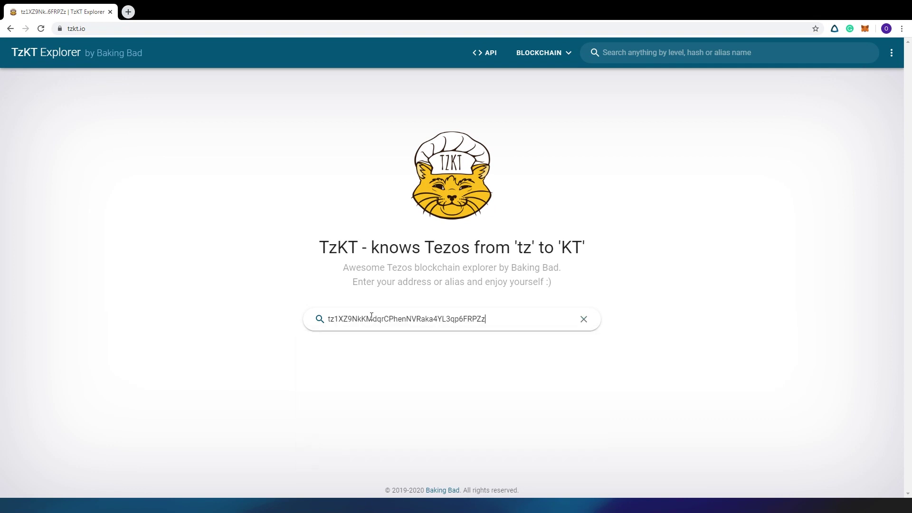
key("Return")
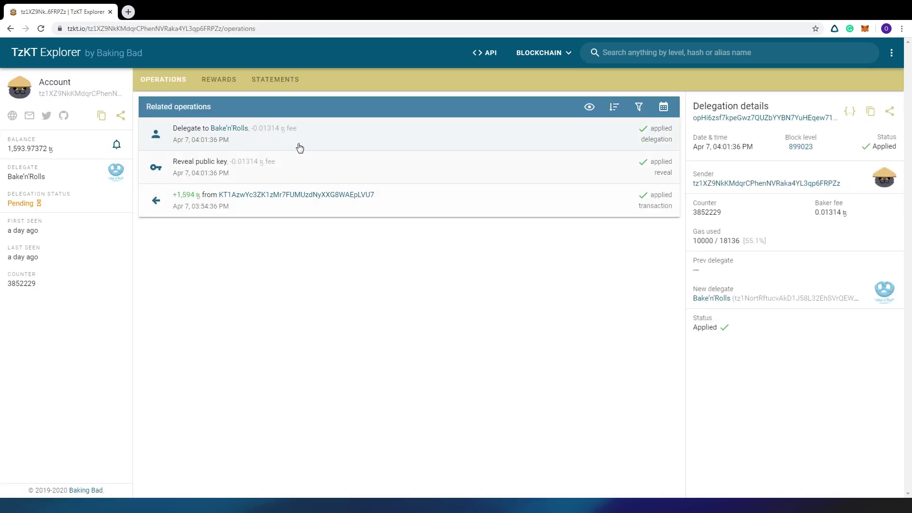
left_click(292, 206)
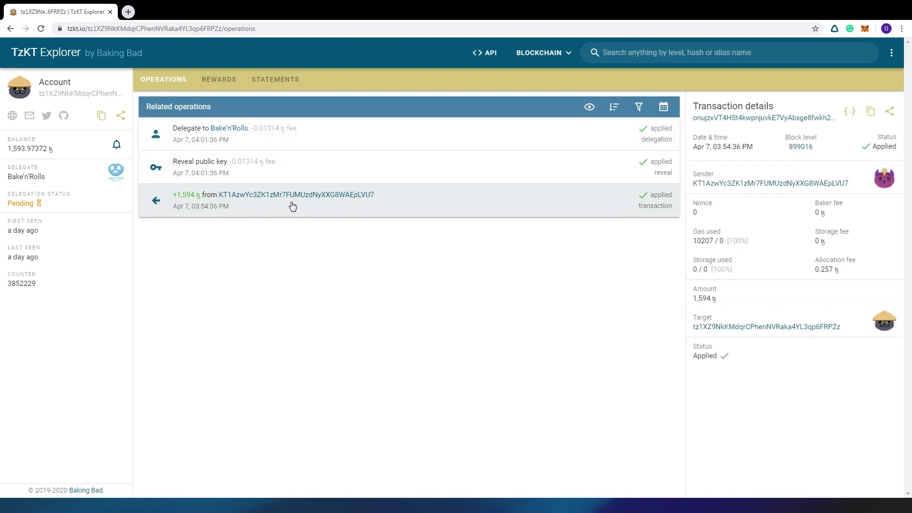
left_click(282, 145)
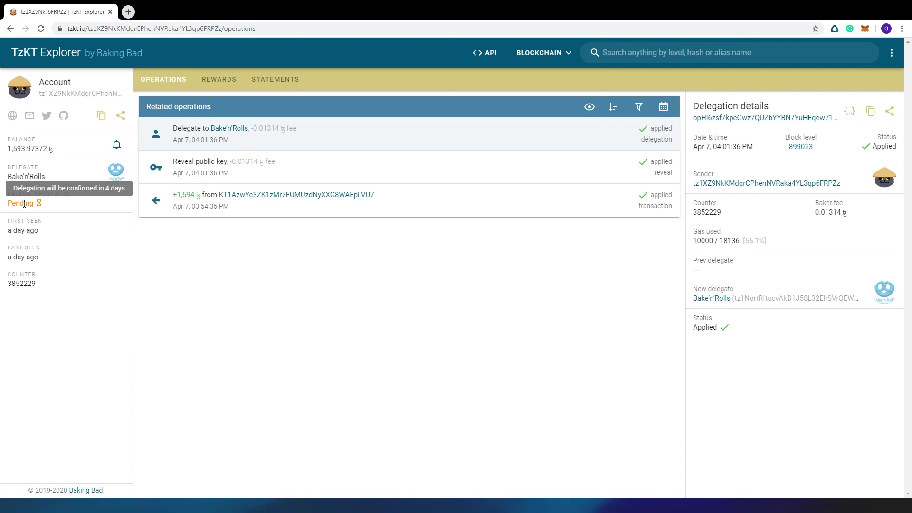
left_click(41, 62)
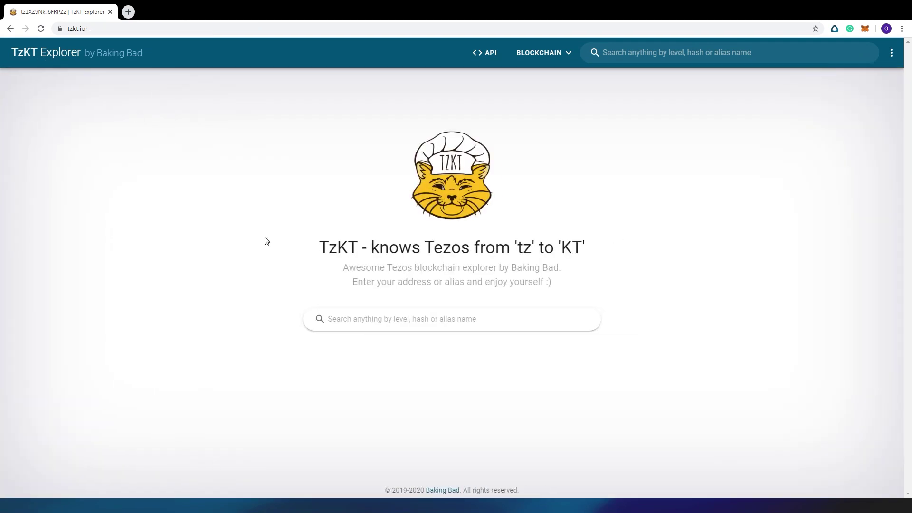
left_click(362, 319)
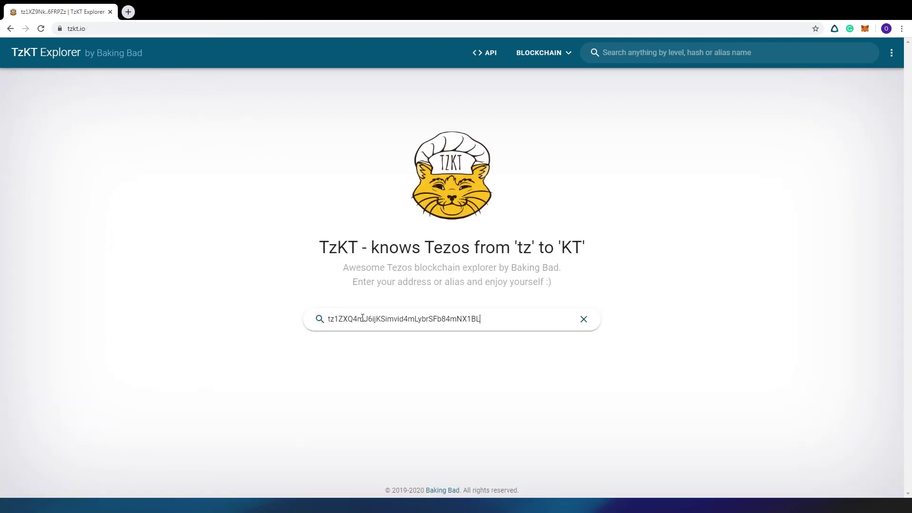
key("Return")
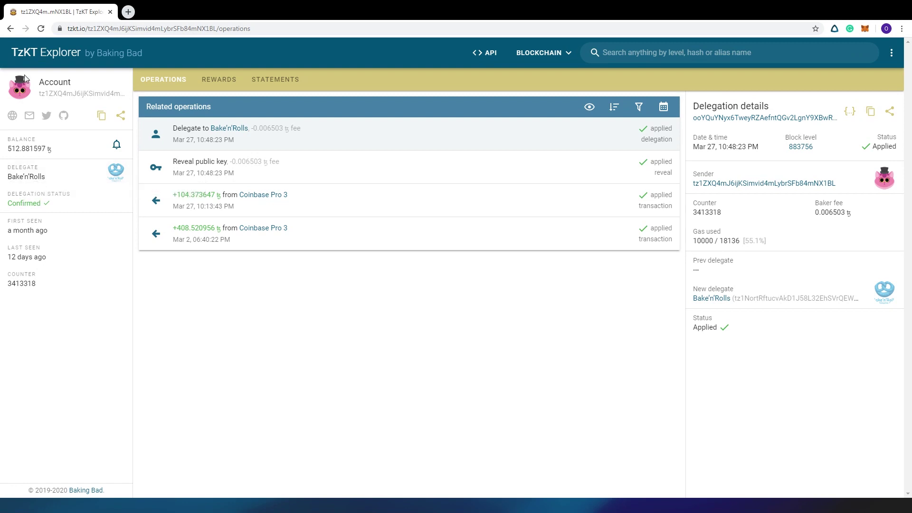
left_click(33, 56)
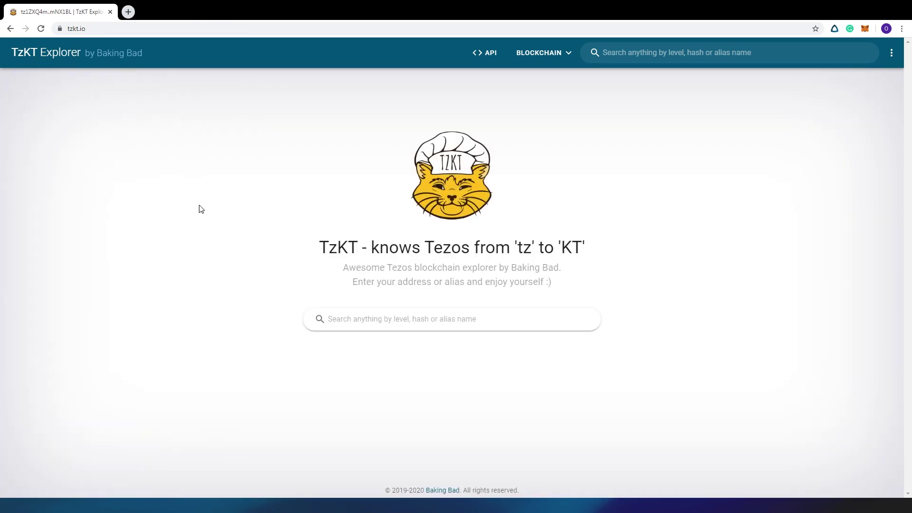
left_click(348, 319)
key("ctrl+v")
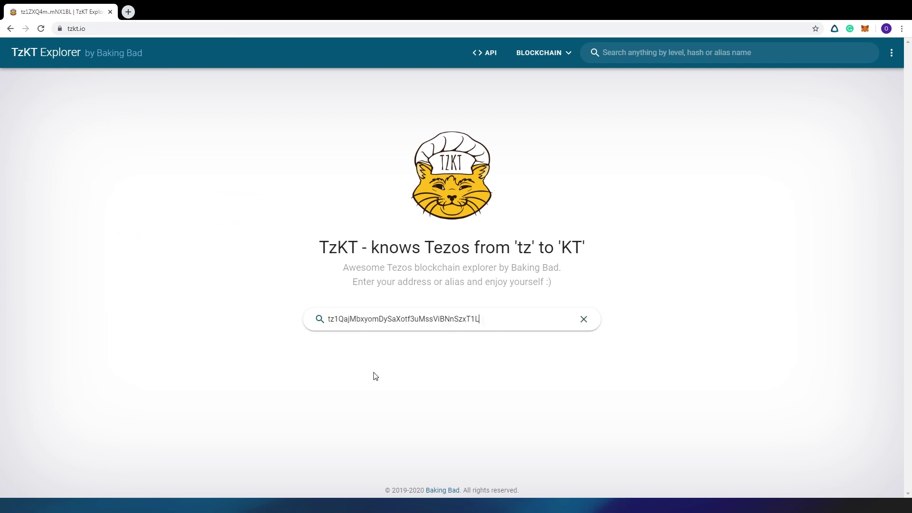
key("Return")
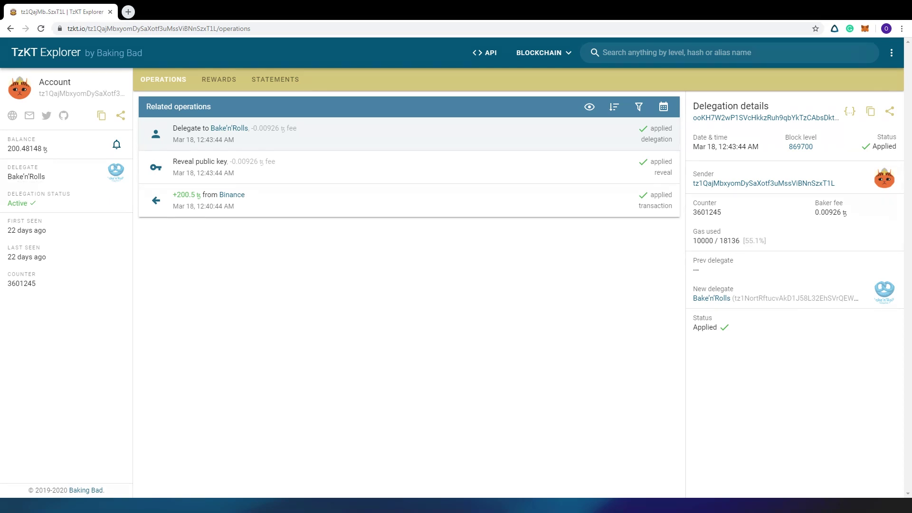
left_click(26, 62)
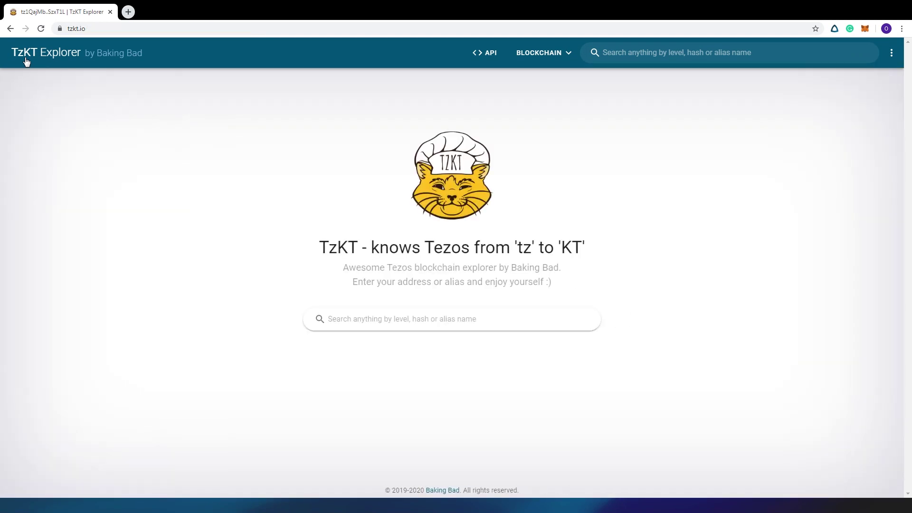
left_click(370, 318)
key("ctrl+v")
key("Return")
left_click(363, 326)
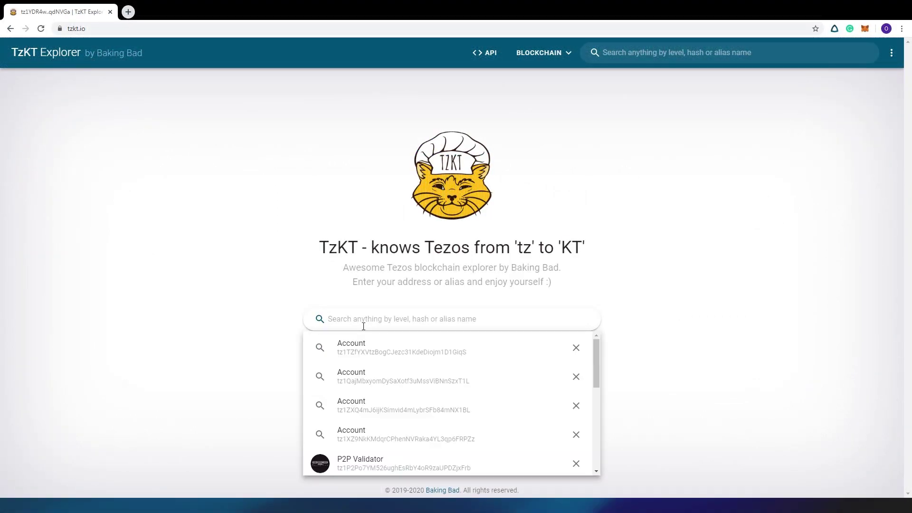
key("ctrl+v")
key("Return")
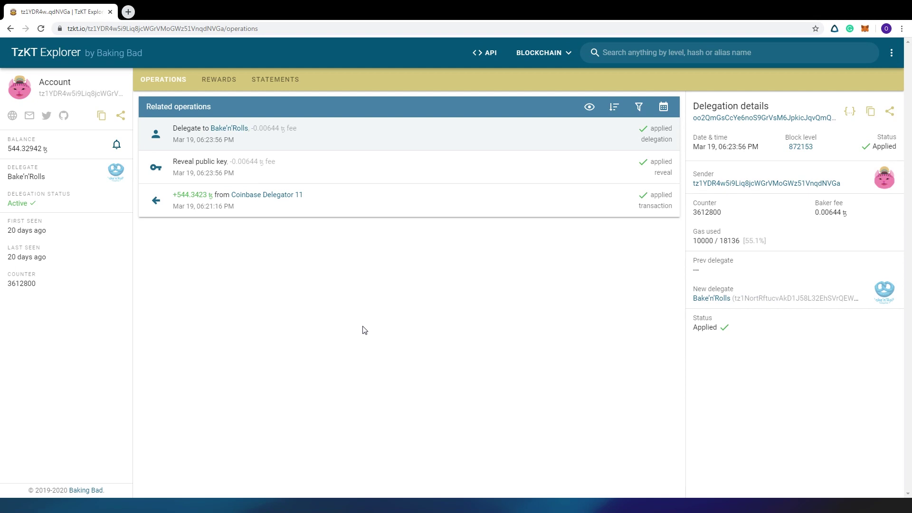
left_click(227, 79)
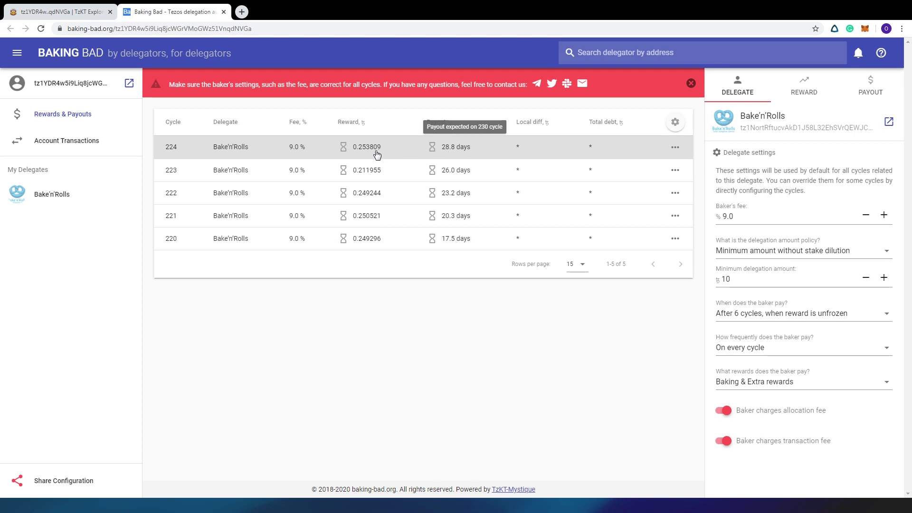
- Show the account's transactions in Baking Bad and select the 19 Mar, 18:21:16 transfer date
left_click(66, 141)
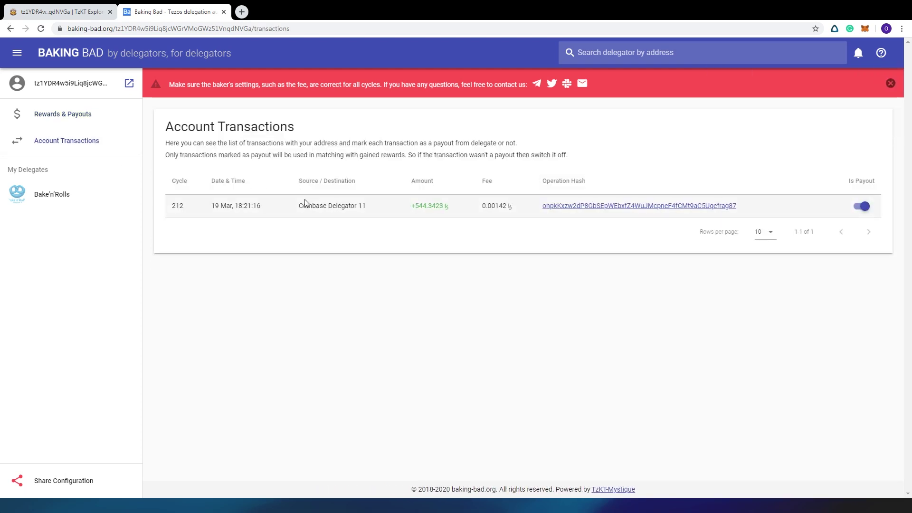
left_click_drag(211, 207, 264, 207)
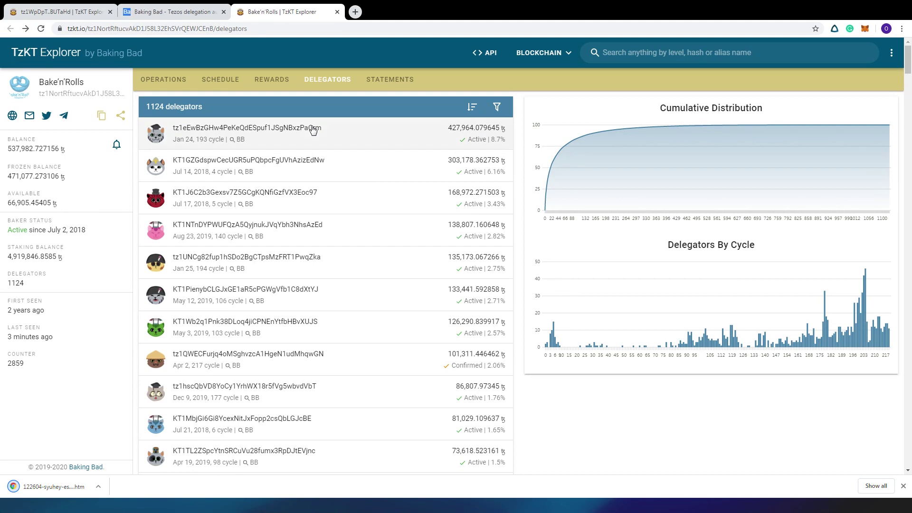
- Open Bake'n'Rolls' largest delegator (427,964 ꜩ) and view its rewards page
left_click(312, 130)
left_click(219, 79)
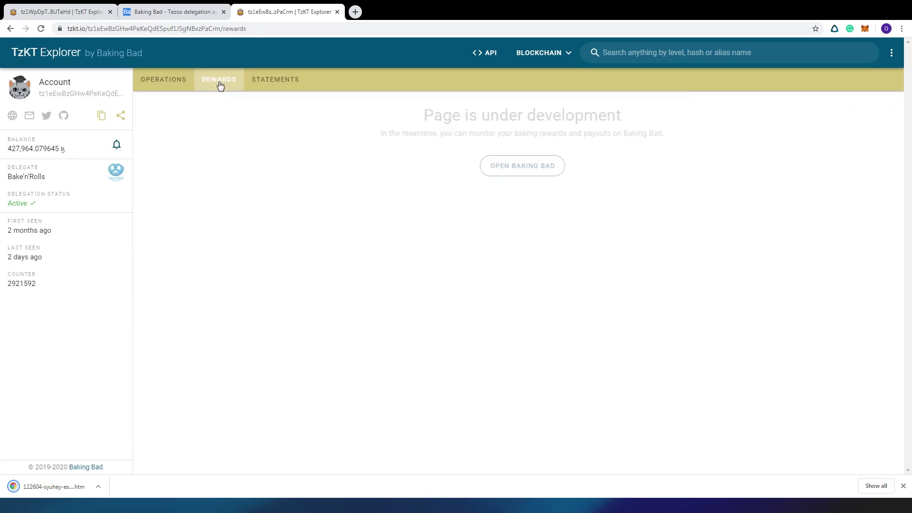